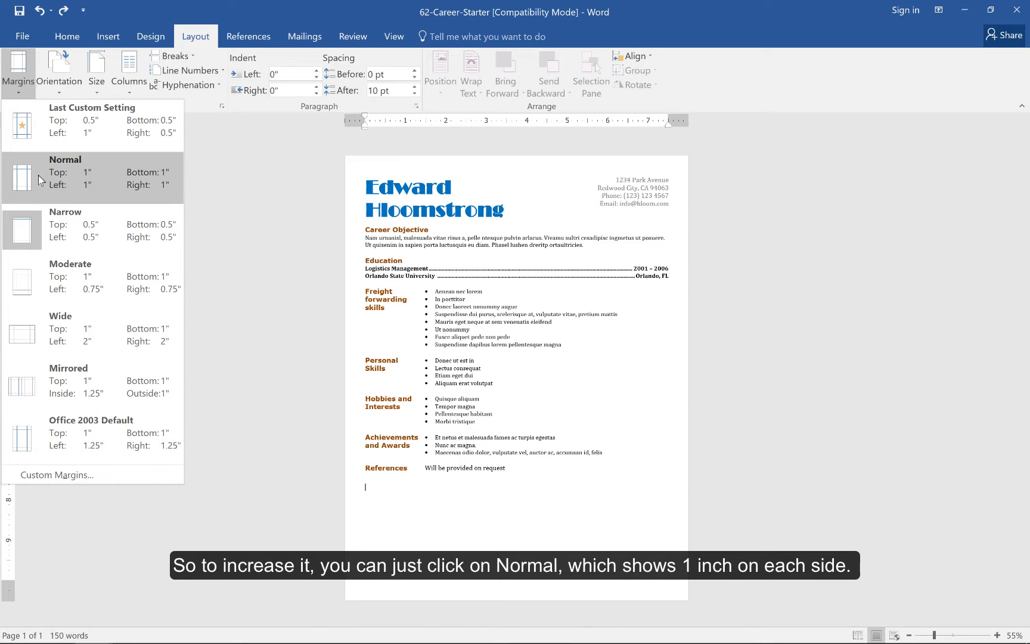
# Step: Apply the Normal 1" margins to the resume, and set a custom left margin of 1.5" for the whole document
pyautogui.click(29, 177)
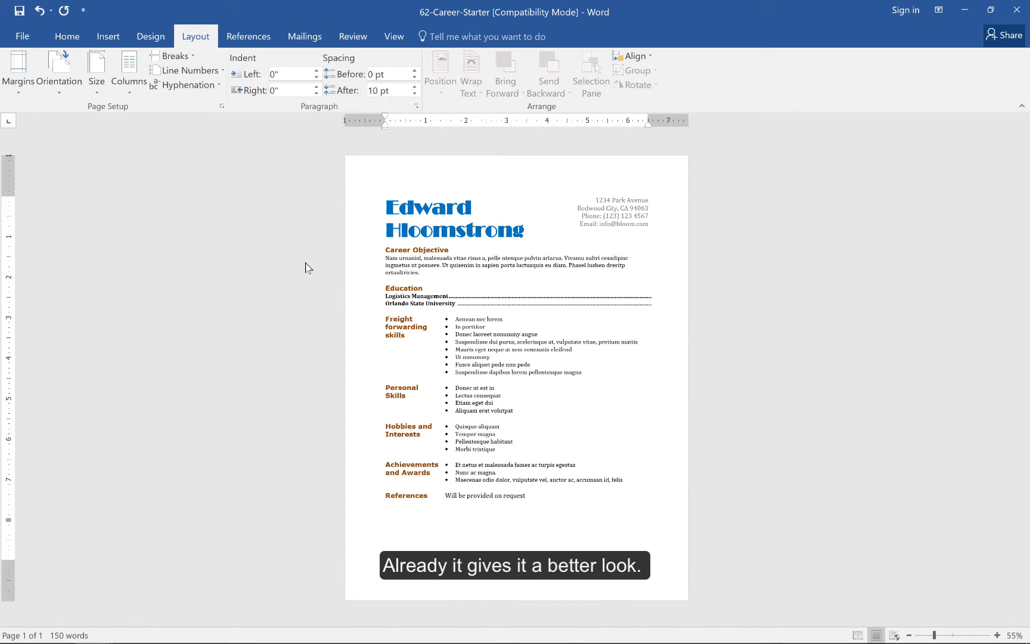
pyautogui.click(24, 87)
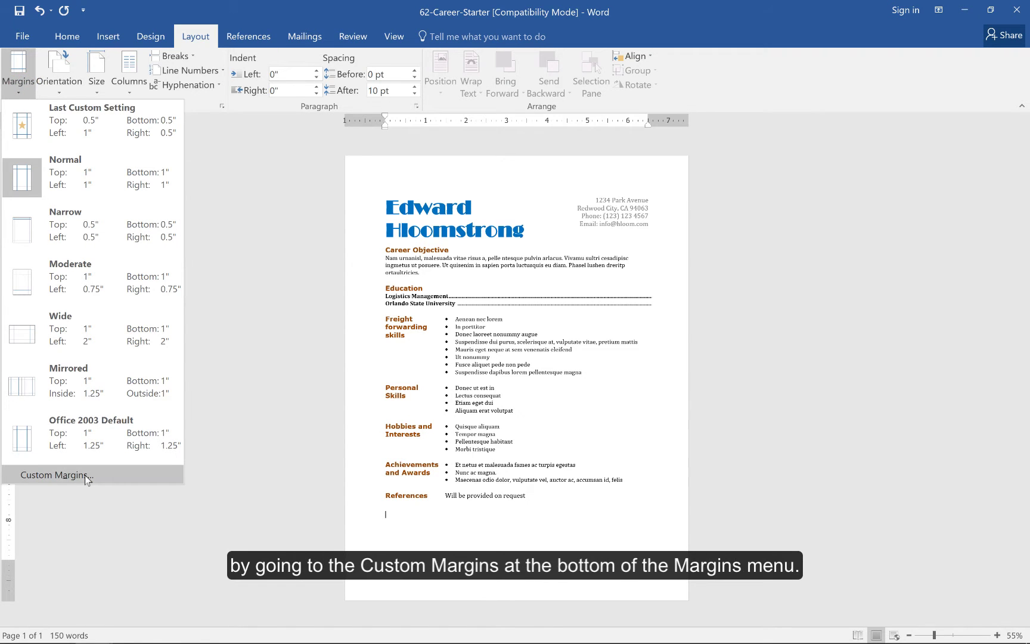
pyautogui.click(114, 476)
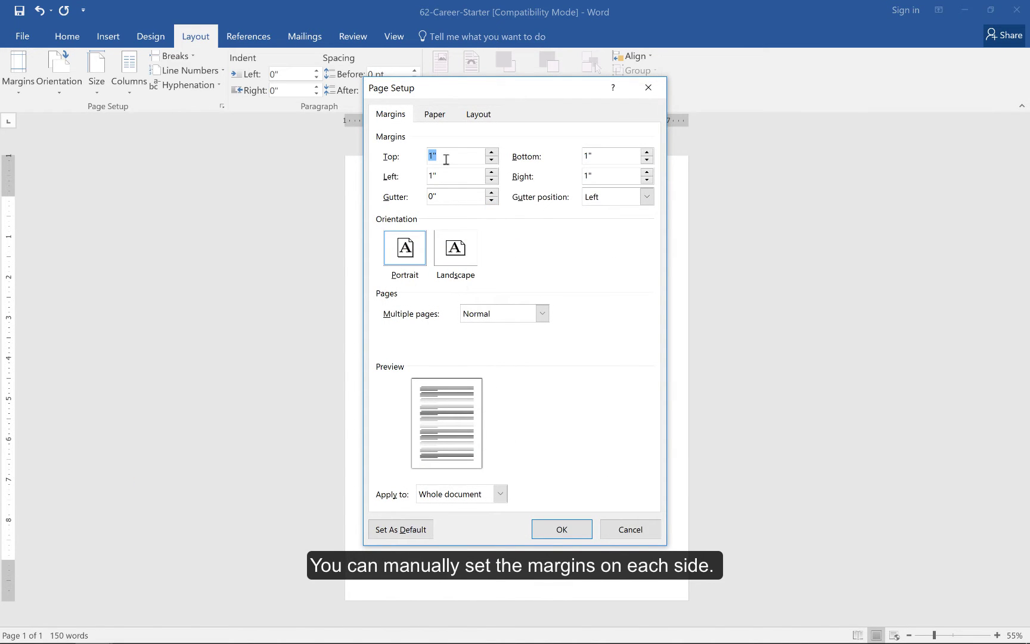
pyautogui.moveTo(501, 94); pyautogui.dragTo(759, 104)
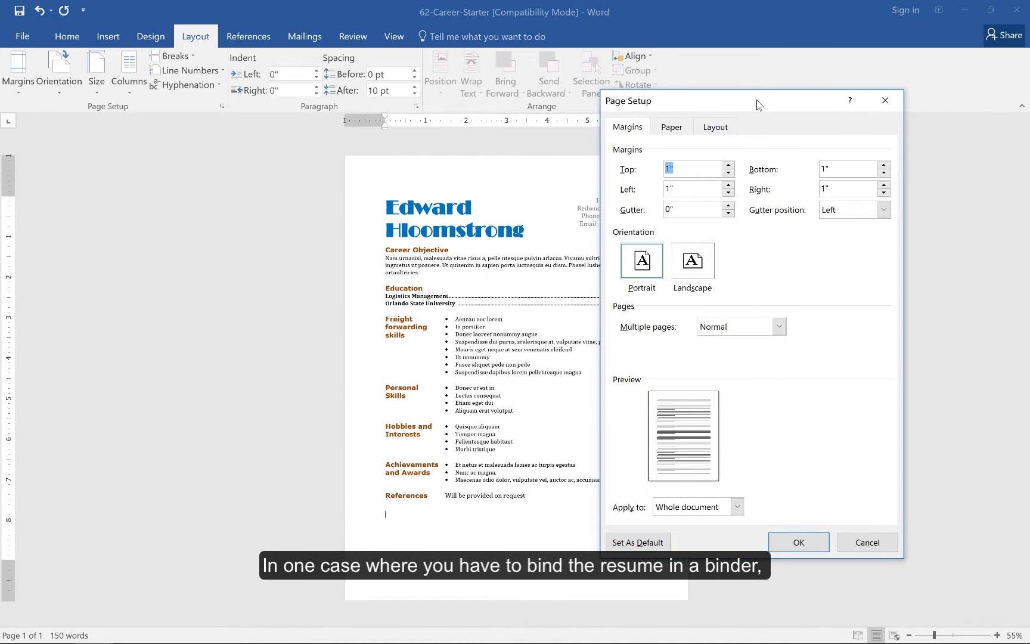
pyautogui.click(685, 189)
pyautogui.write('.5')
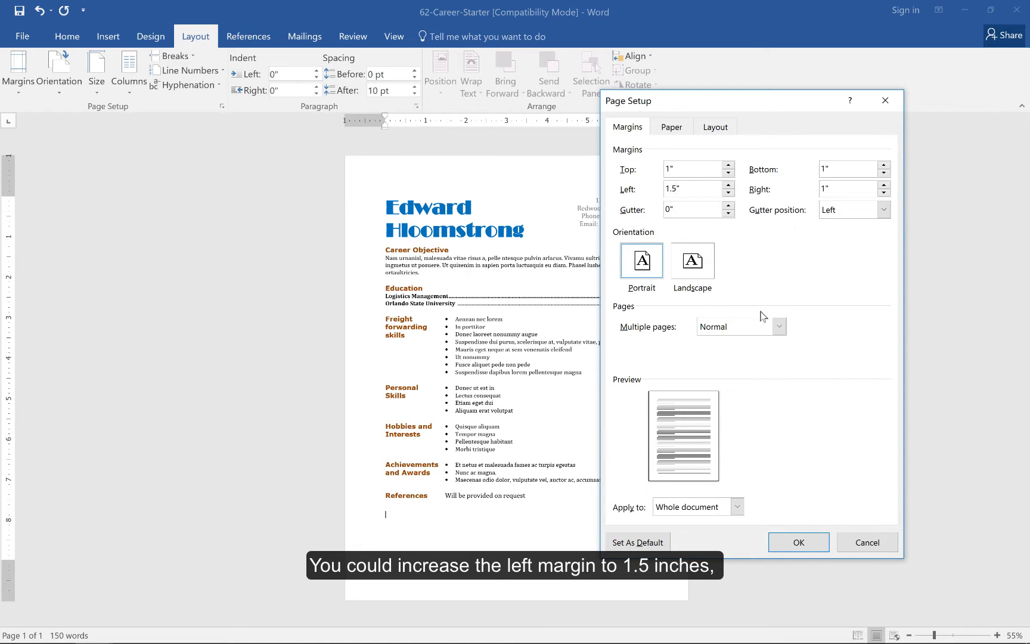
pyautogui.press('Tab')
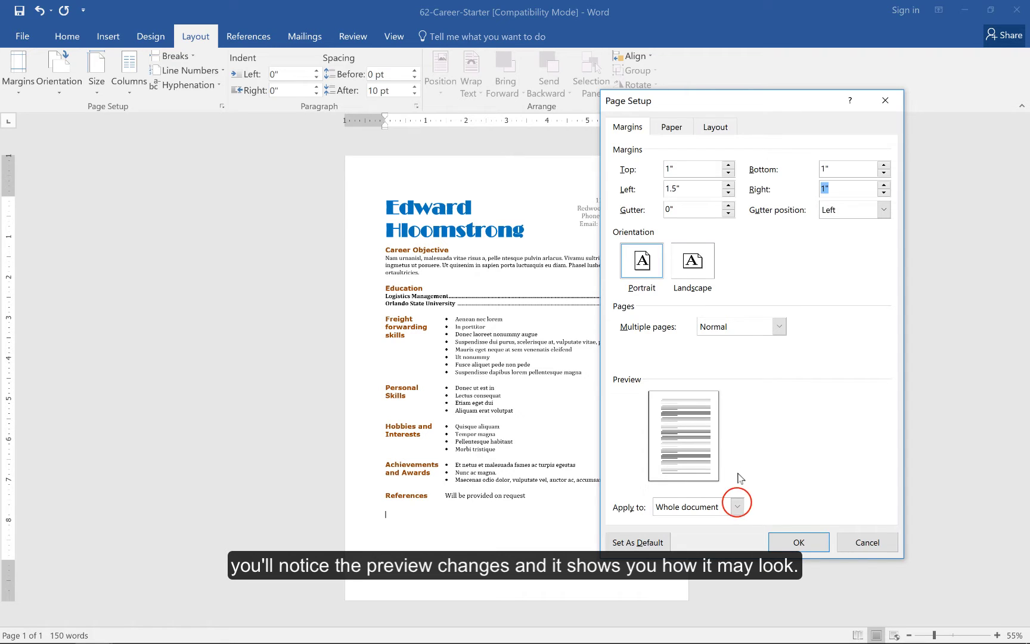
pyautogui.click(738, 507)
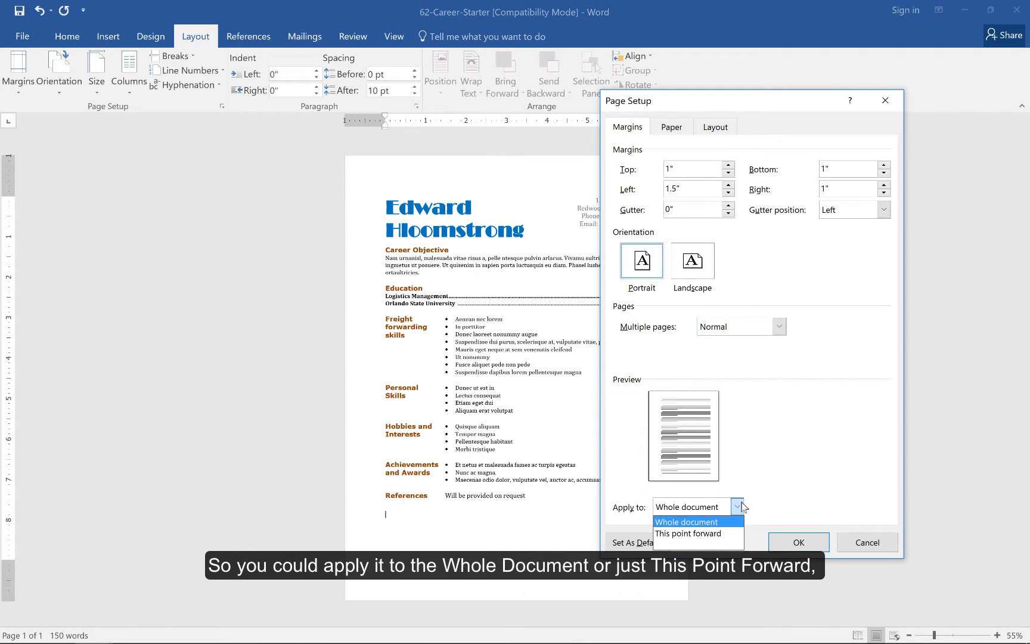
pyautogui.click(760, 493)
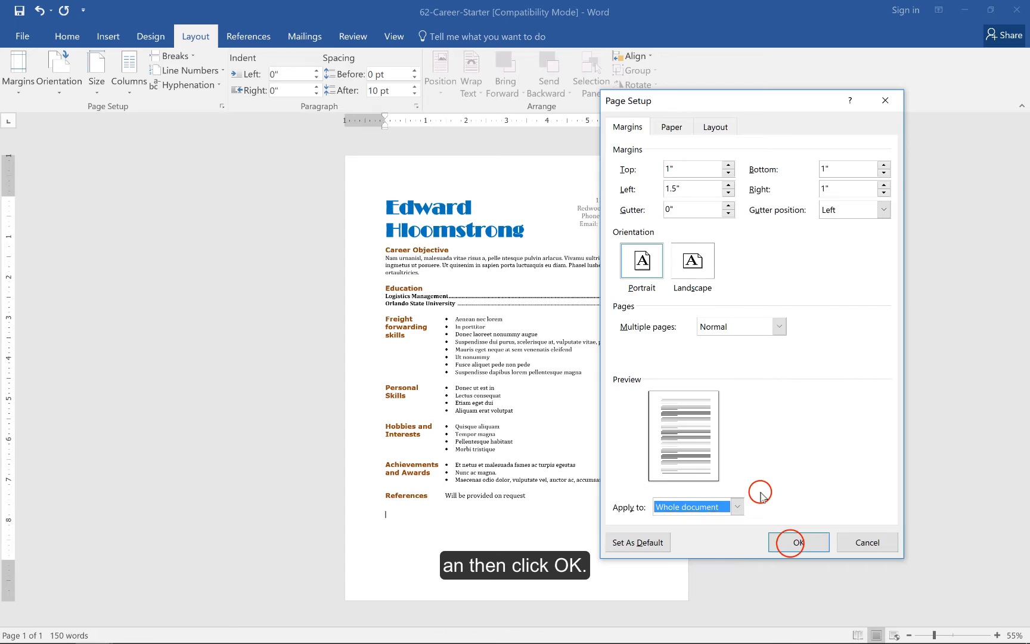
pyautogui.click(793, 543)
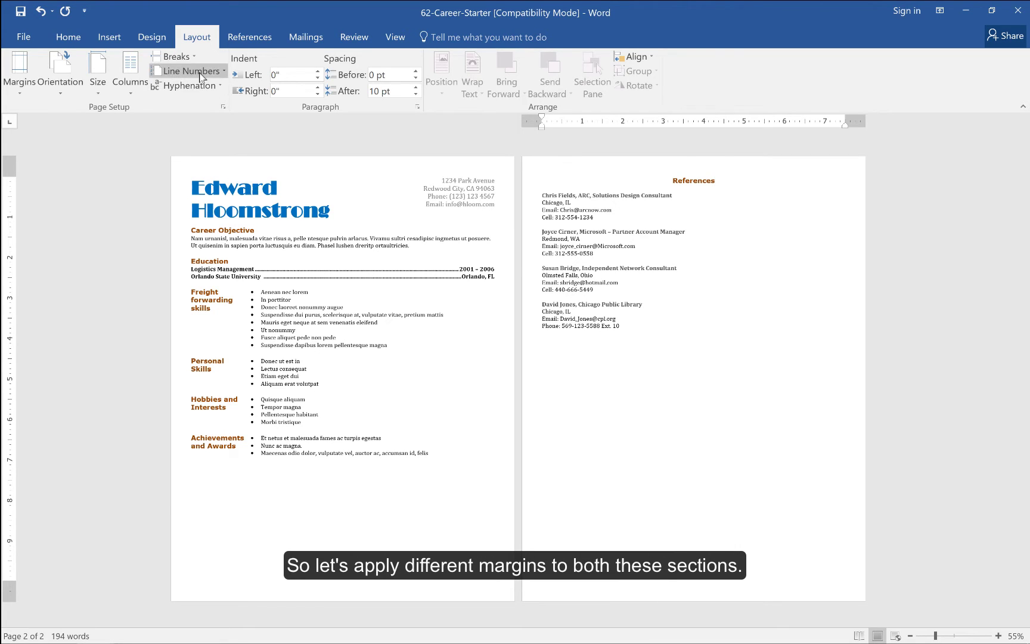
# Step: Show the formatting marks to examine the section break between the two pages, and hide them again
pyautogui.click(57, 38)
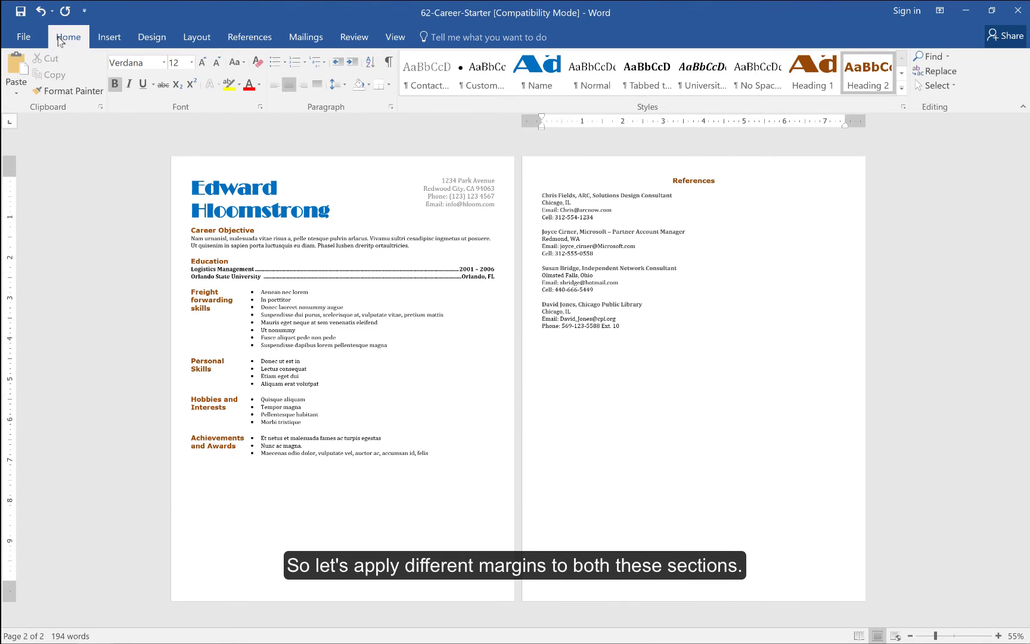
pyautogui.click(387, 62)
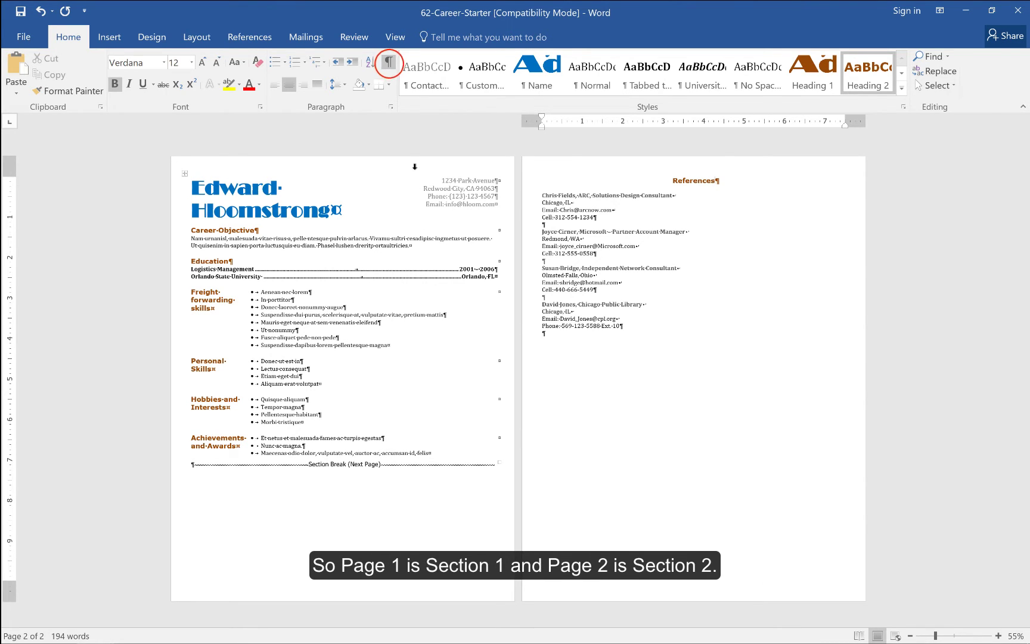
pyautogui.click(388, 62)
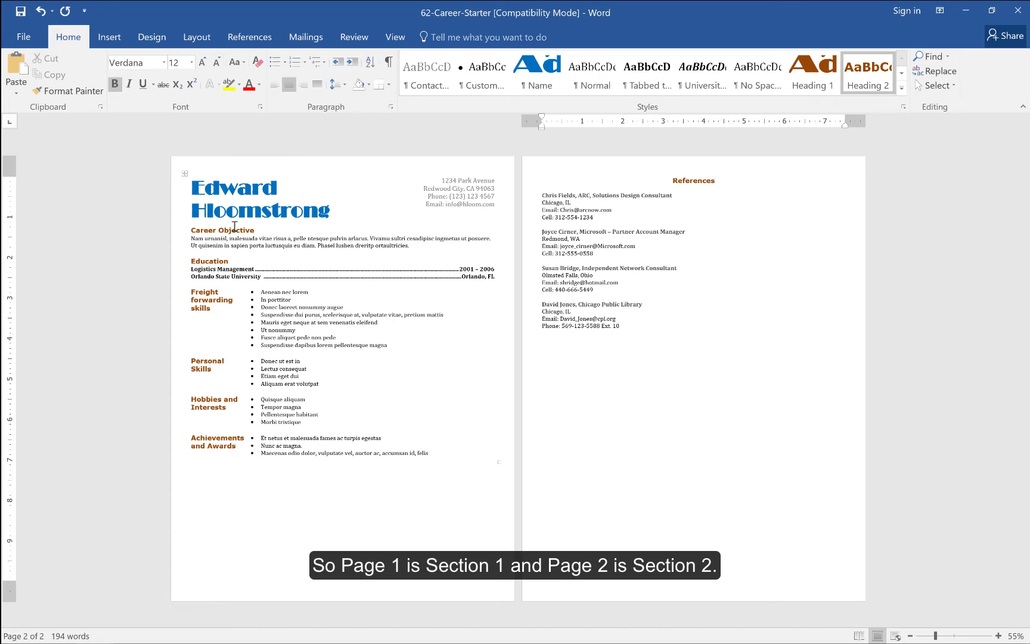
# Step: Set the top, bottom, left and right margins of the first page's section to 1", applied to Selected sections
pyautogui.click(304, 499)
pyautogui.click(281, 398)
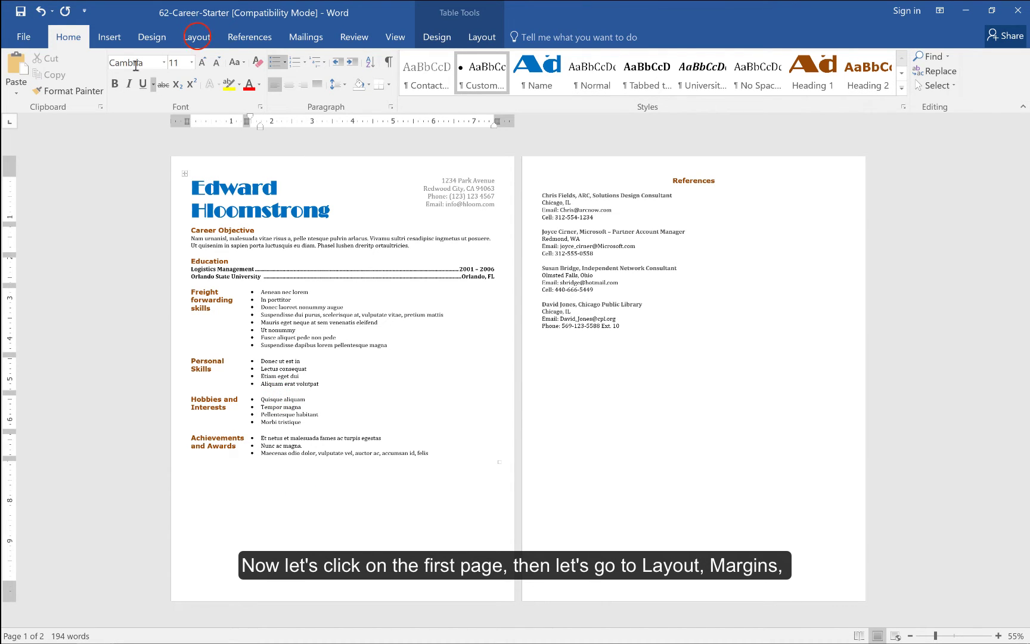
pyautogui.click(197, 37)
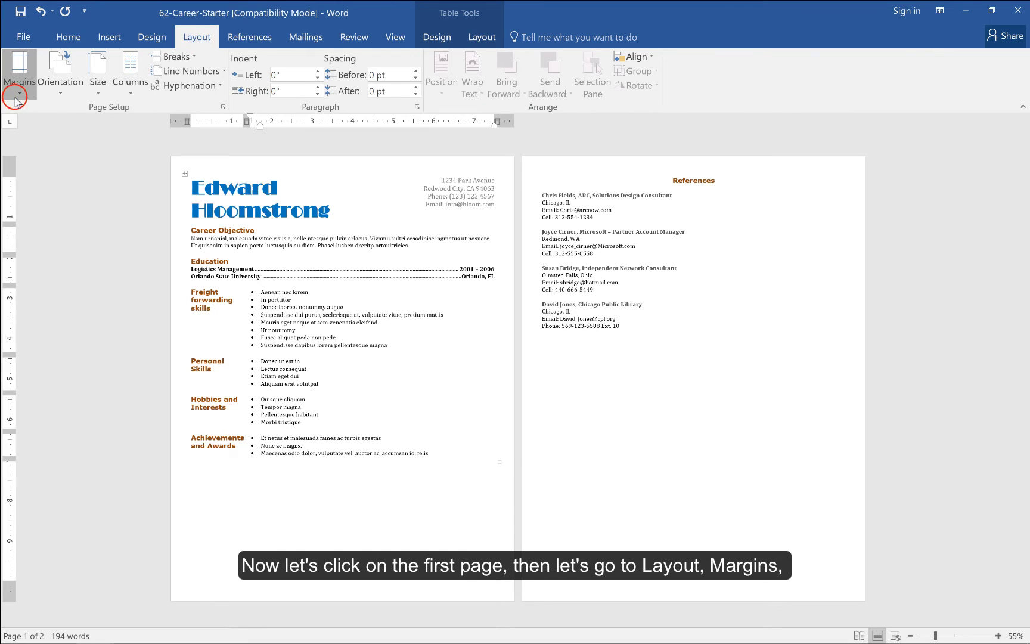
pyautogui.click(18, 78)
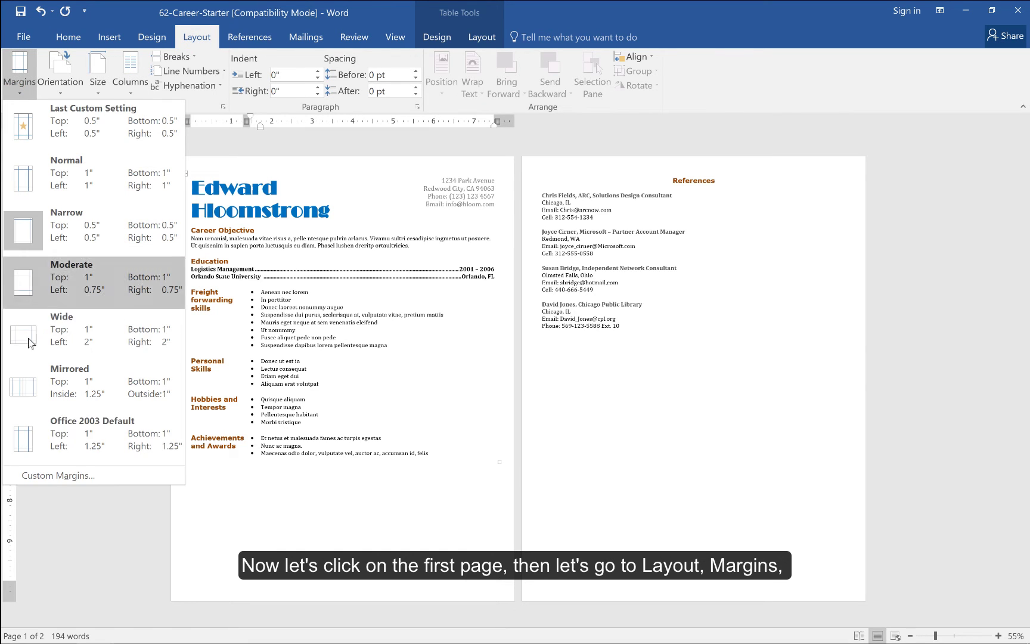
pyautogui.click(56, 476)
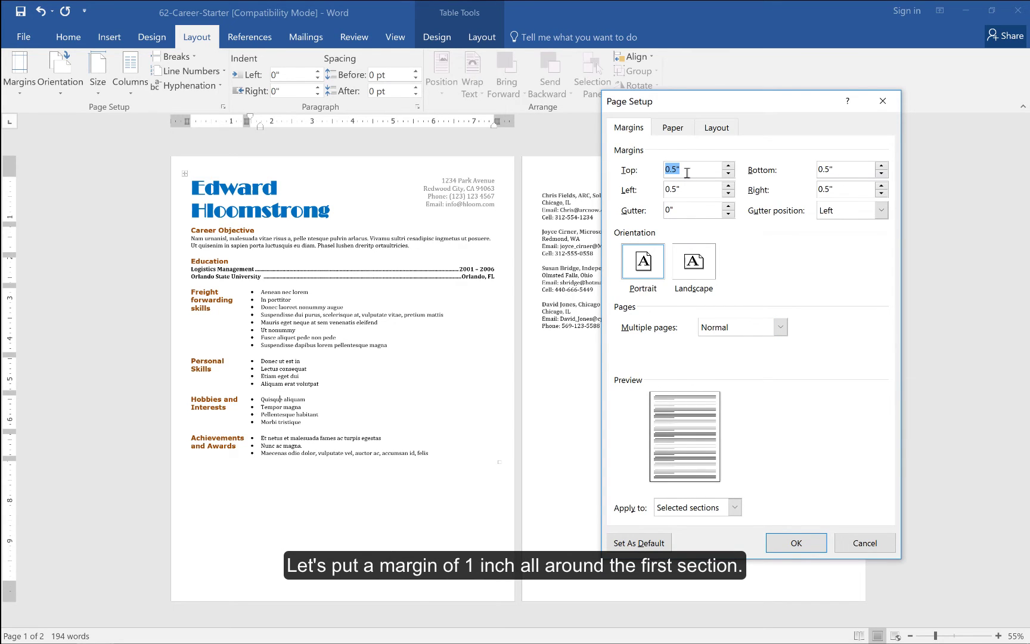
pyautogui.write('1')
pyautogui.press('Tab')
pyautogui.write('1')
pyautogui.press('Tab')
pyautogui.write('1')
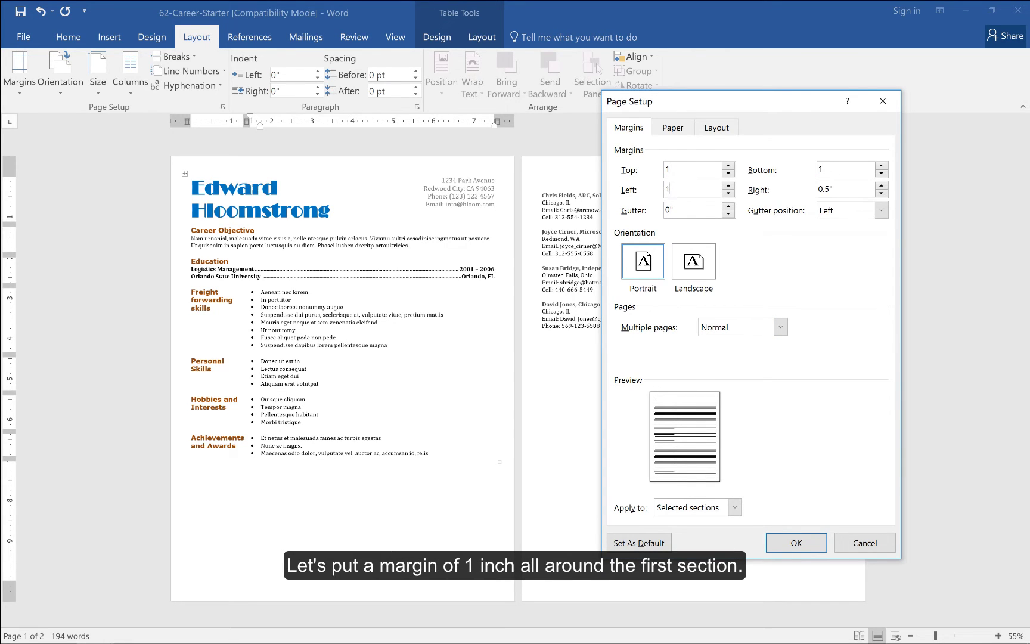
pyautogui.press('Tab')
pyautogui.write('1')
pyautogui.click(814, 388)
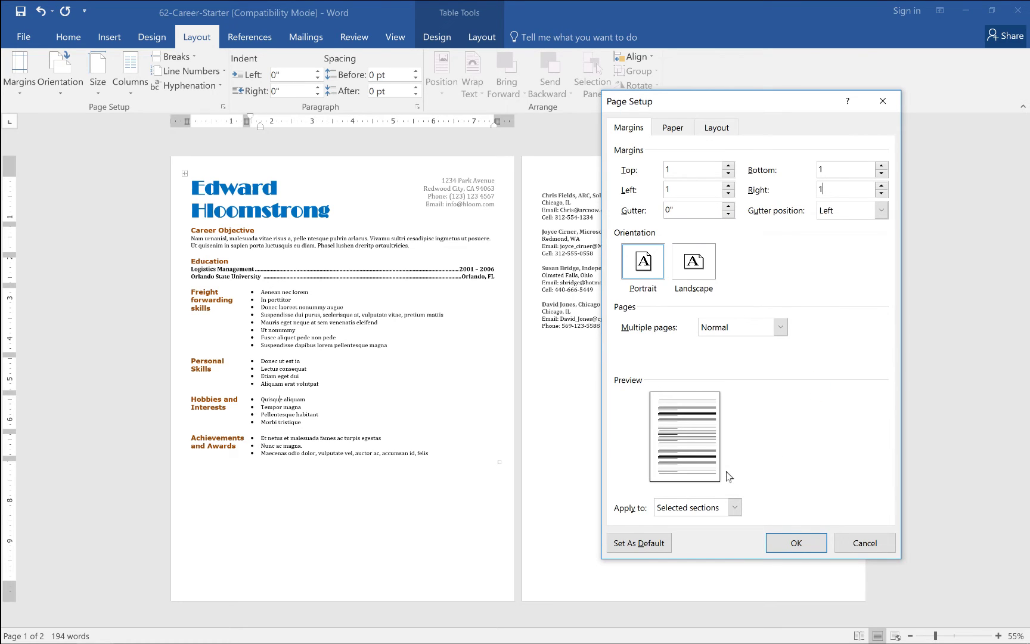
pyautogui.click(735, 507)
pyautogui.click(735, 507)
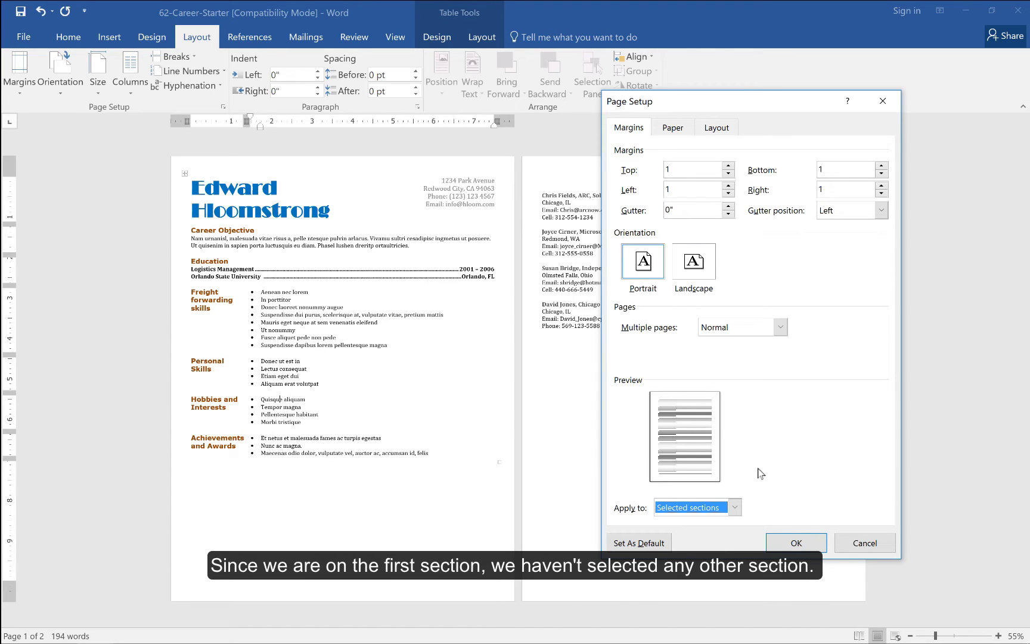
pyautogui.click(796, 542)
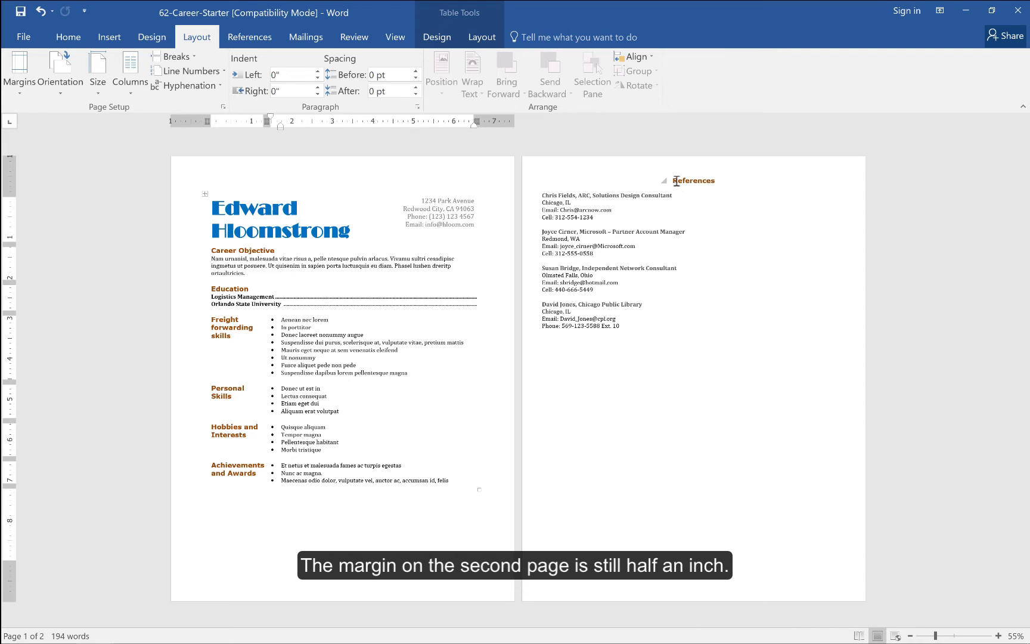
# Step: Set all four margins of the References page's section to 2", applied to This section
pyautogui.click(660, 269)
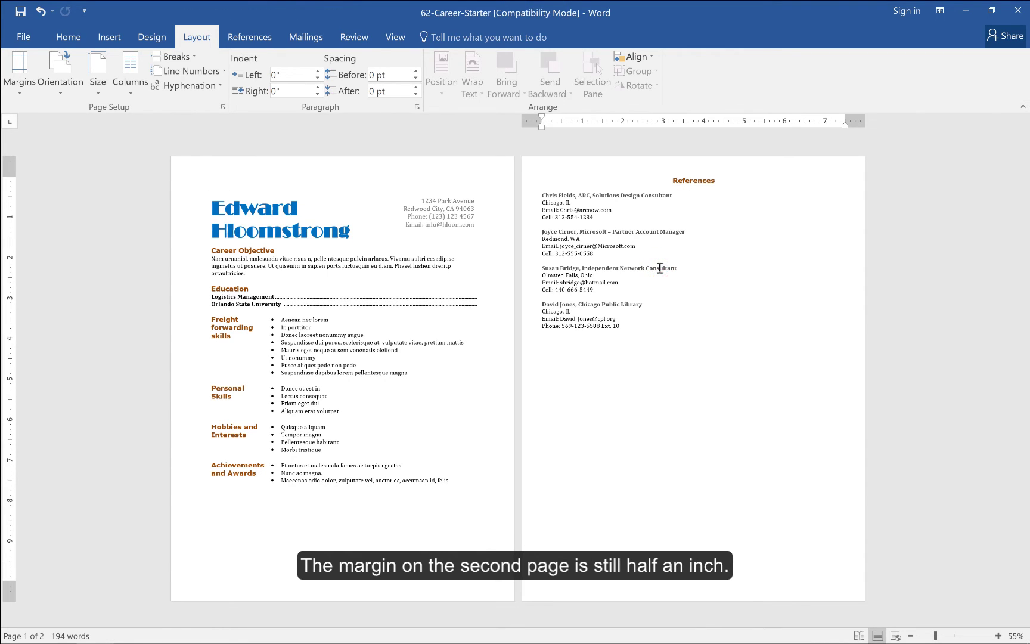
pyautogui.click(24, 88)
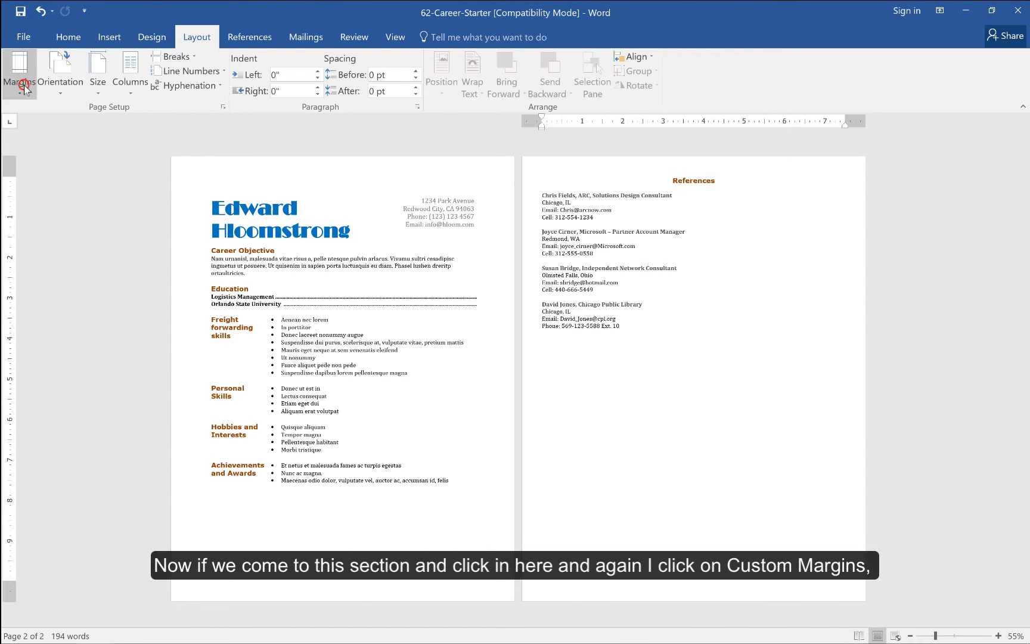
pyautogui.click(69, 482)
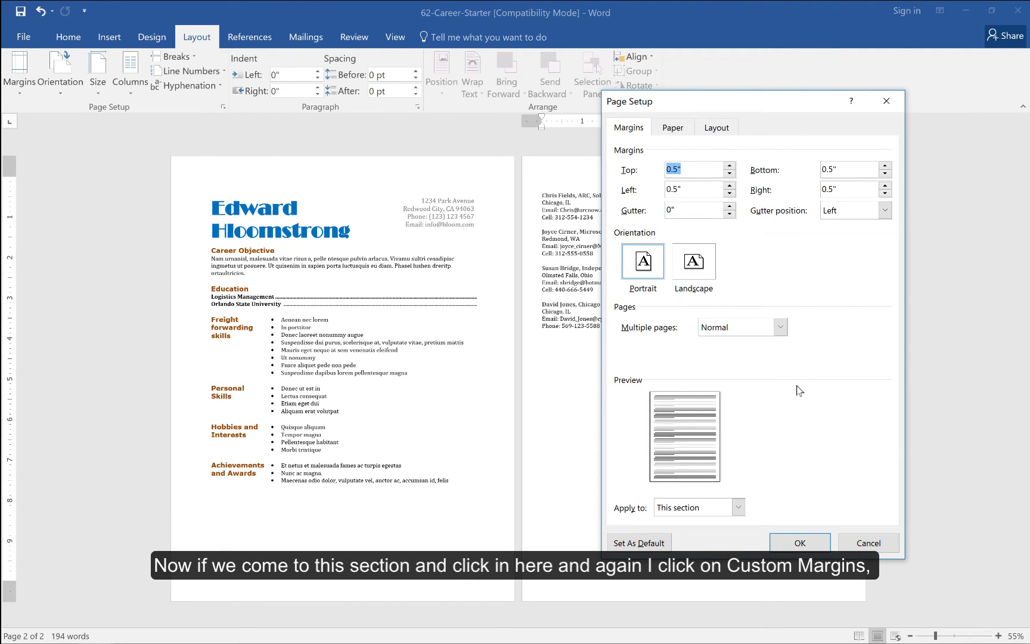
pyautogui.write('2')
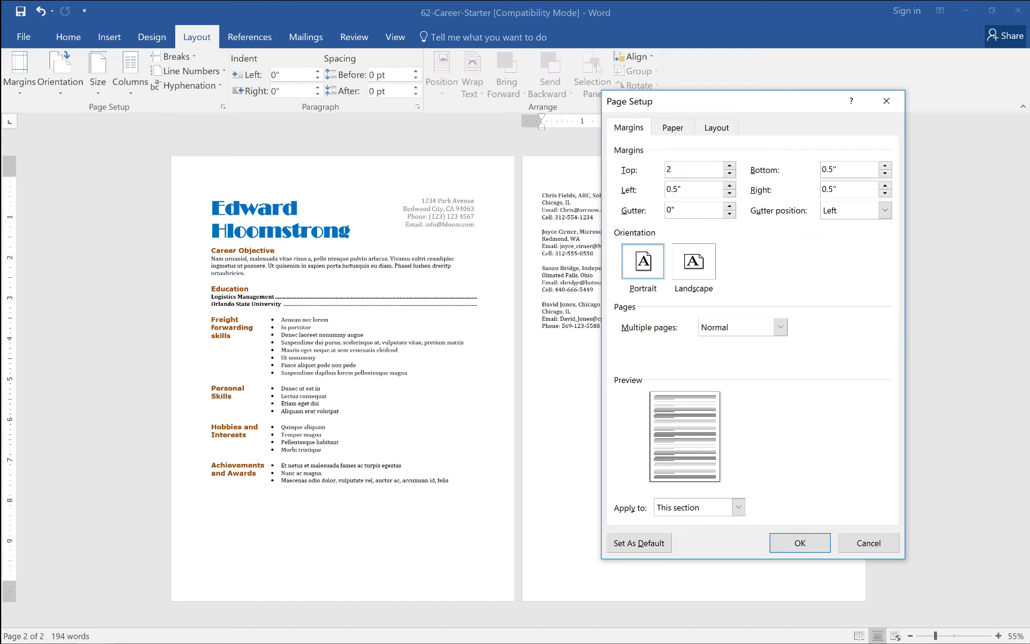
pyautogui.press('Tab')
pyautogui.write('2')
pyautogui.press('Tab')
pyautogui.write('2')
pyautogui.press('Tab')
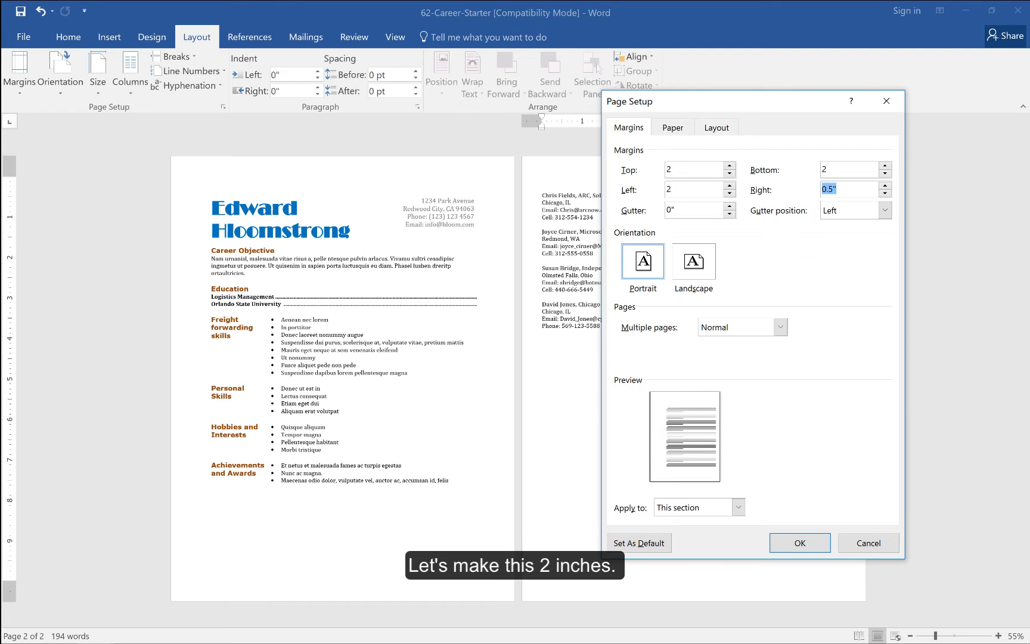
pyautogui.write('2')
pyautogui.press('Tab')
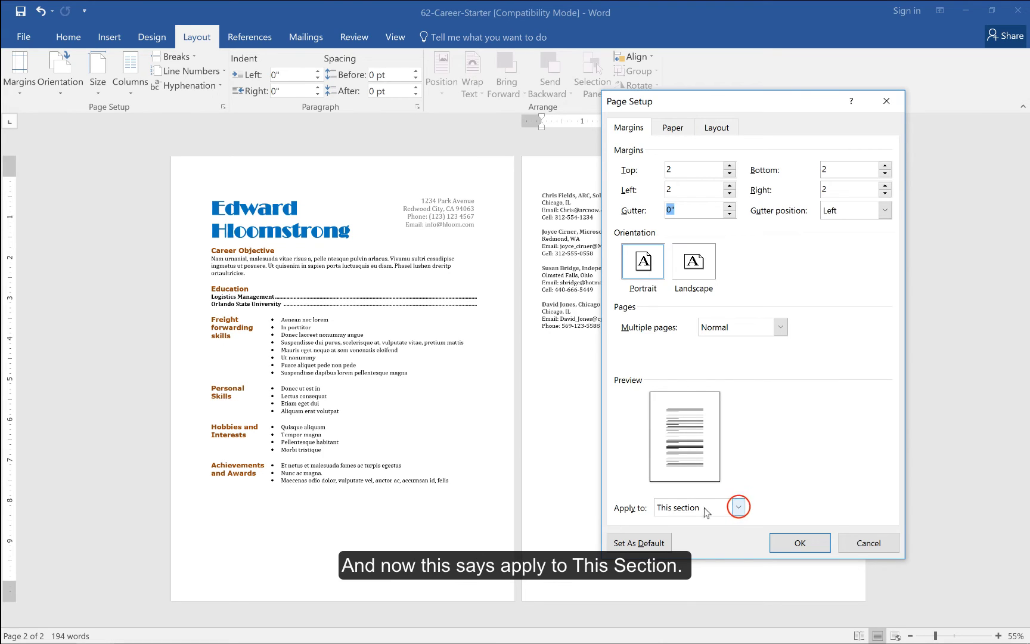
pyautogui.click(738, 507)
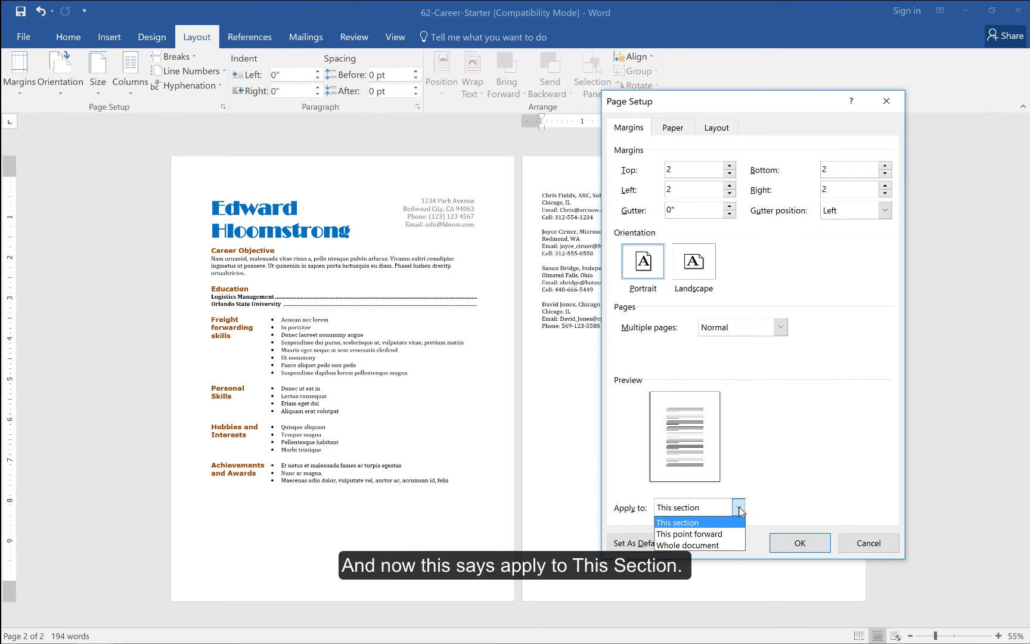
pyautogui.click(739, 508)
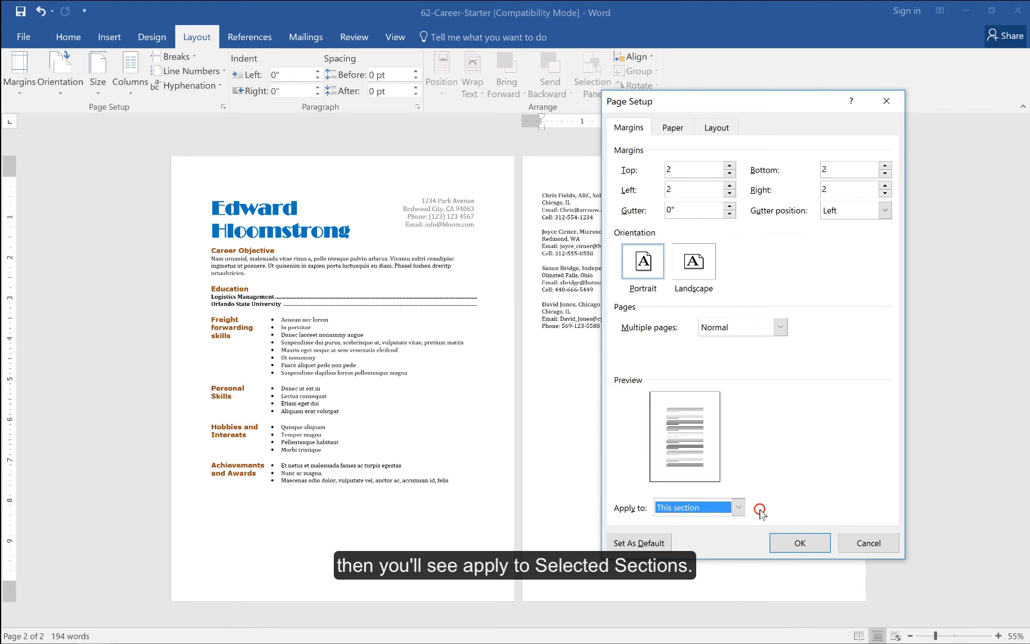
pyautogui.click(787, 538)
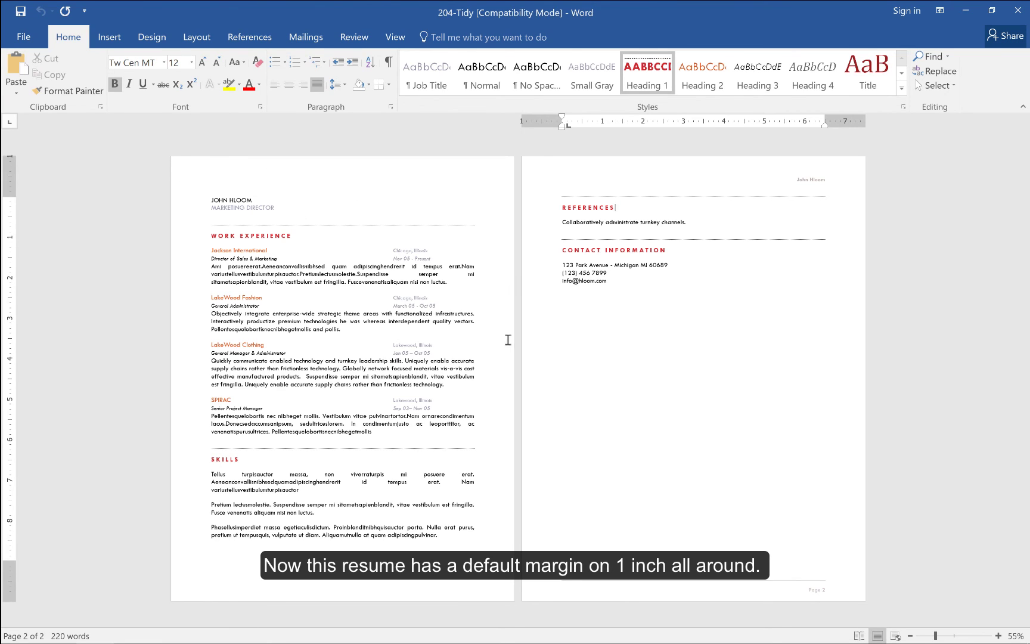
# Step: Delete the SPIRAC job entry from Work Experience, and remove the extra blank lines below Work Experience and Skills
pyautogui.moveTo(374, 431); pyautogui.dragTo(327, 431)
pyautogui.moveTo(240, 421); pyautogui.dragTo(209, 398)
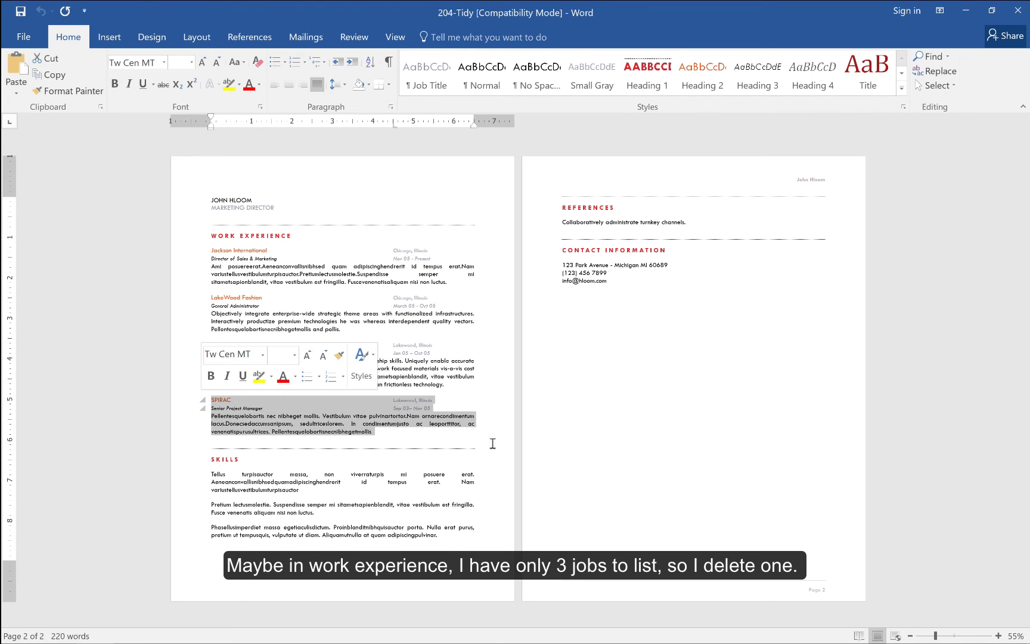
pyautogui.press('Delete')
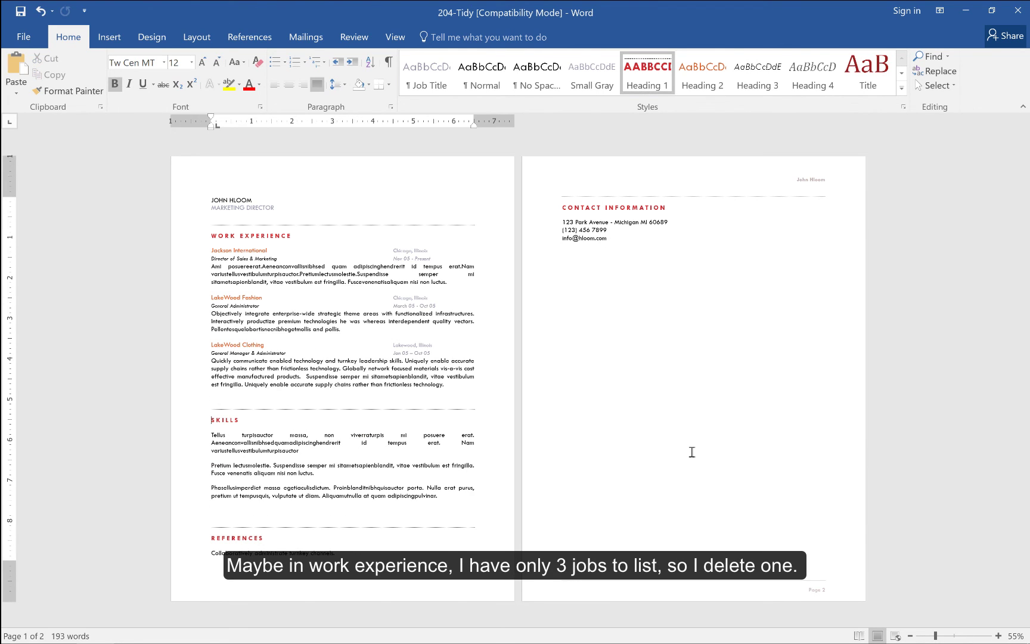
pyautogui.press('Up')
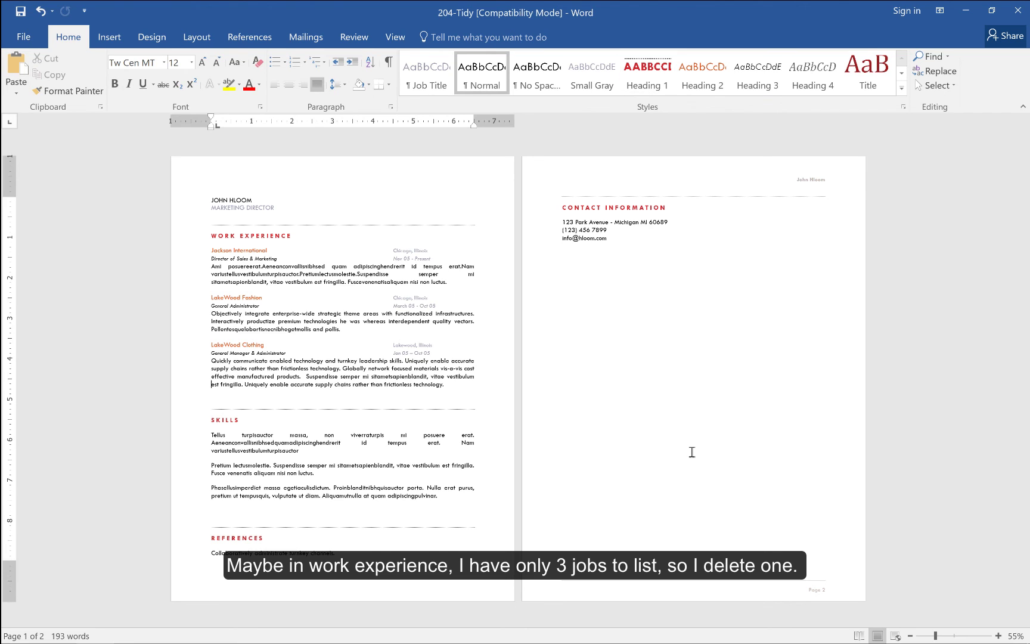
pyautogui.press('BackSpace')
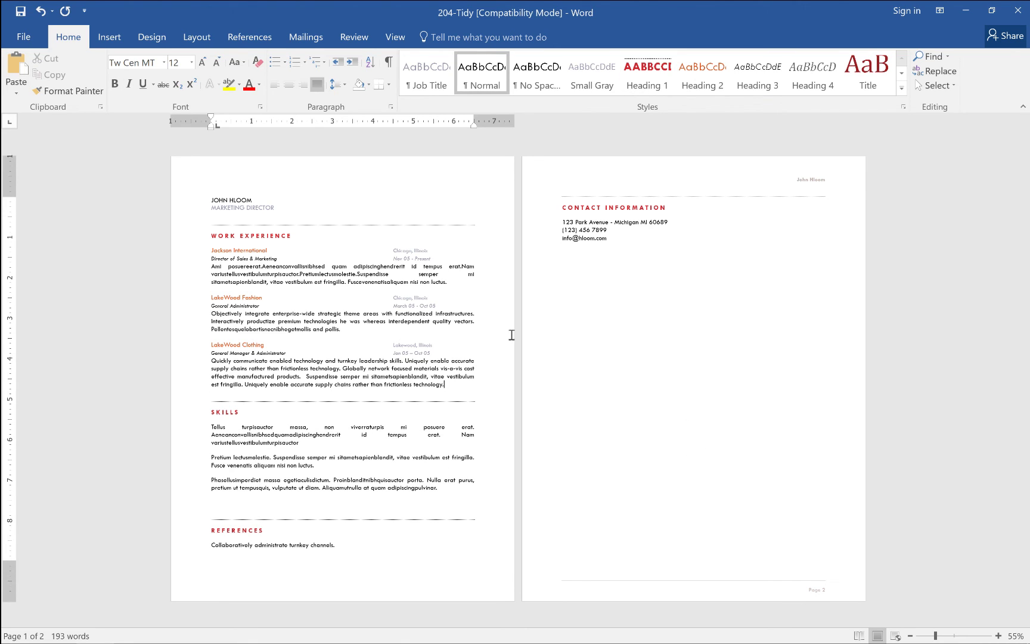
pyautogui.click(260, 500)
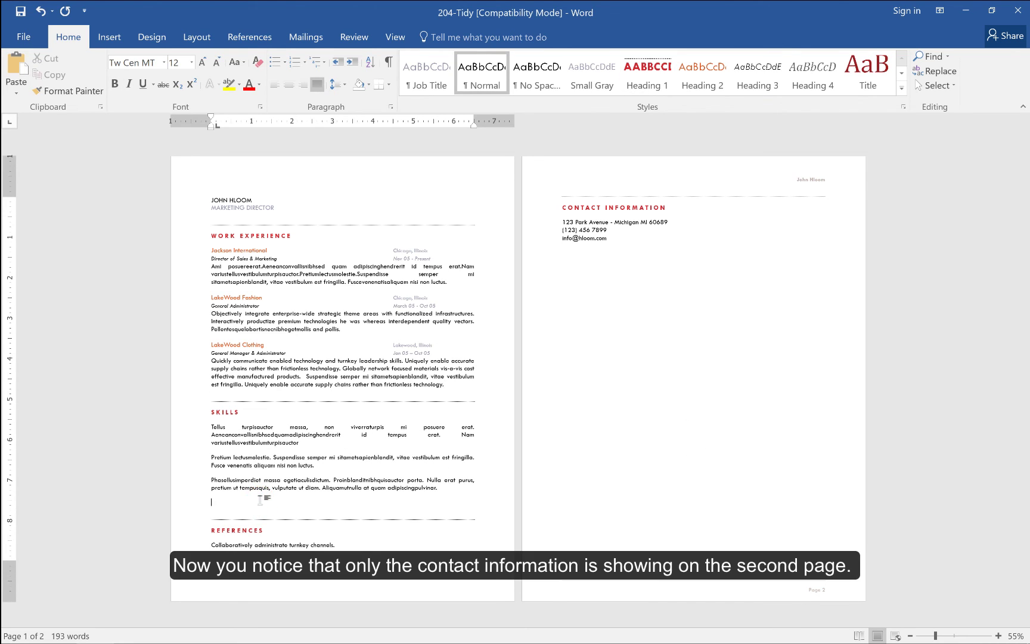
pyautogui.press('BackSpace')
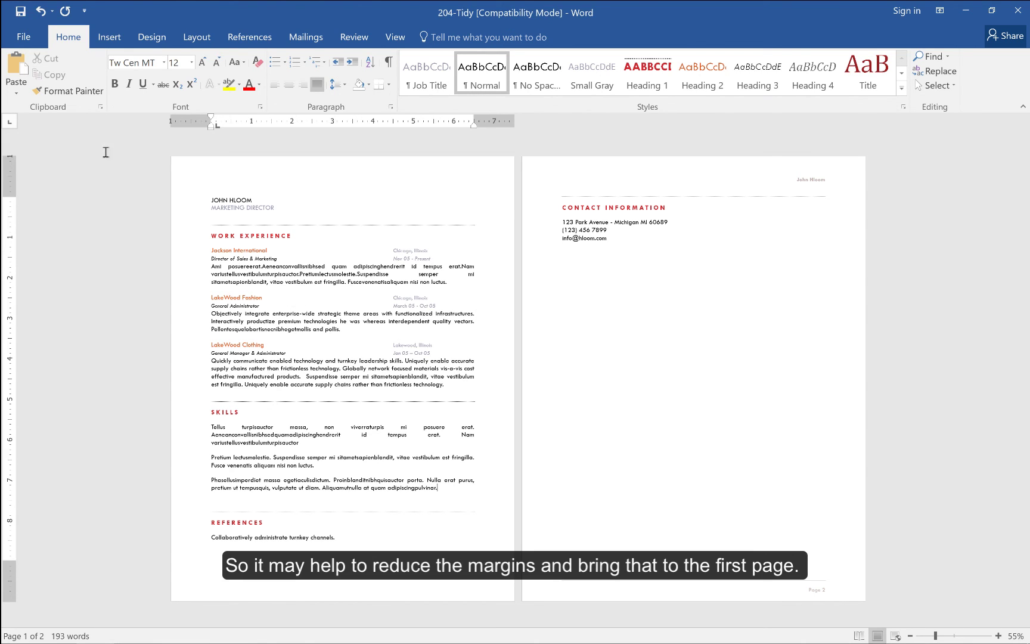
# Step: Apply the Narrow margins to the resume and remove the empty second page
pyautogui.click(198, 37)
pyautogui.click(17, 90)
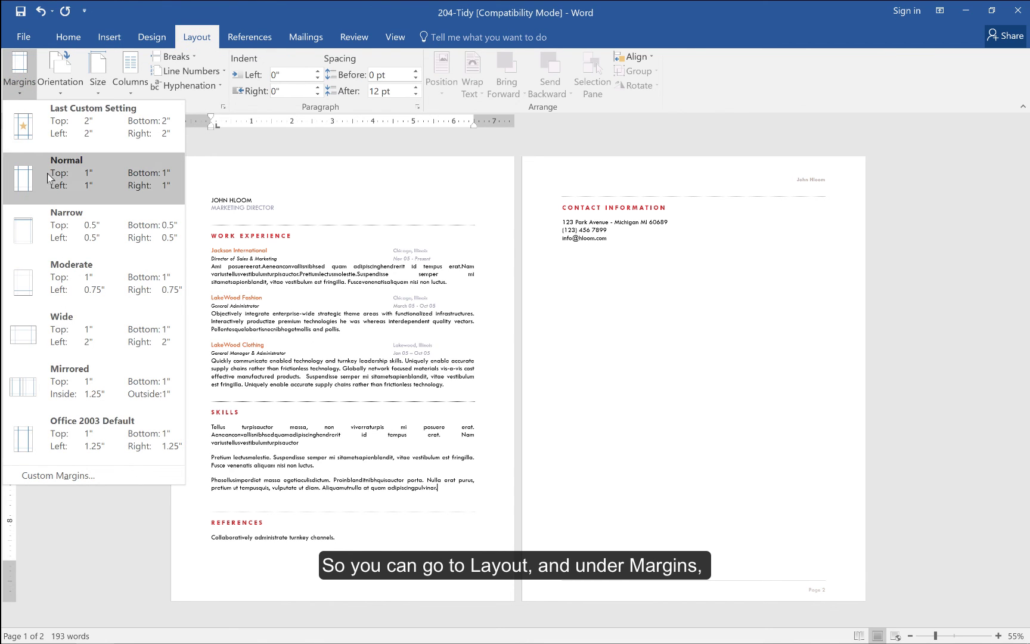
pyautogui.click(38, 230)
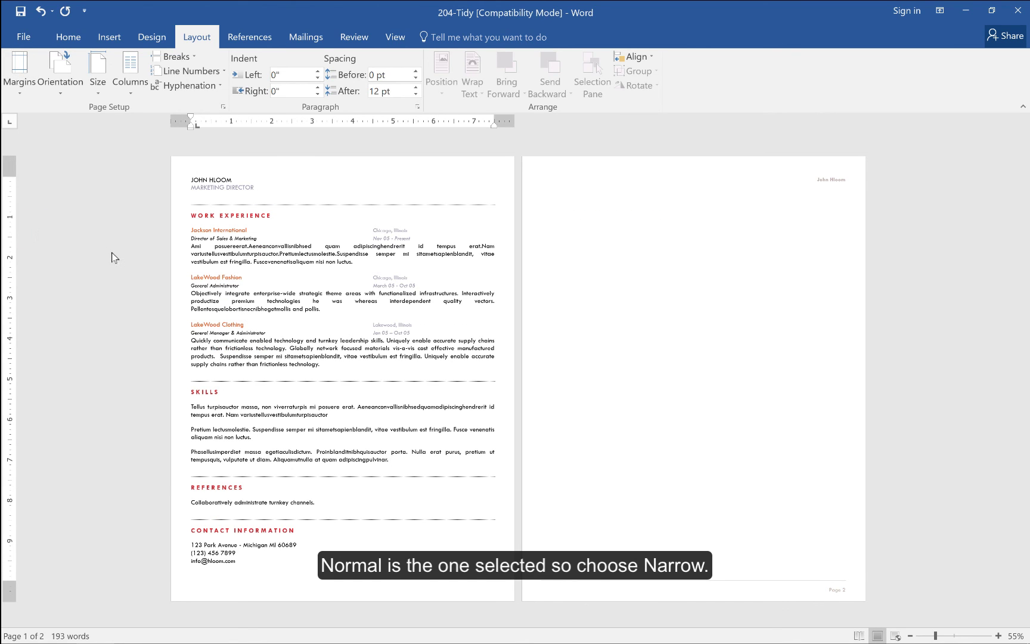
pyautogui.click(581, 210)
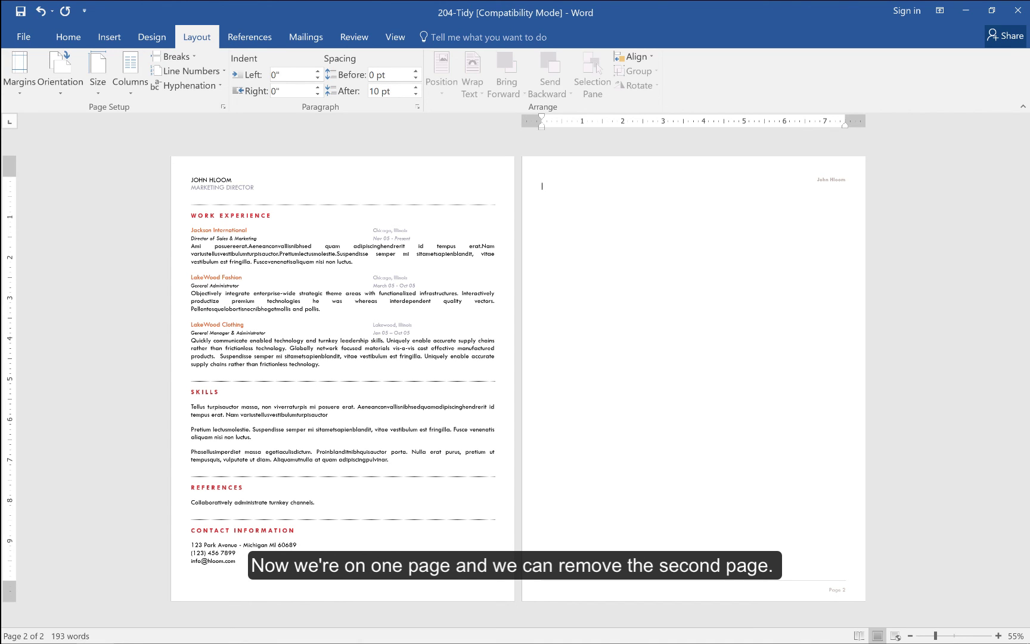
pyautogui.press('BackSpace')
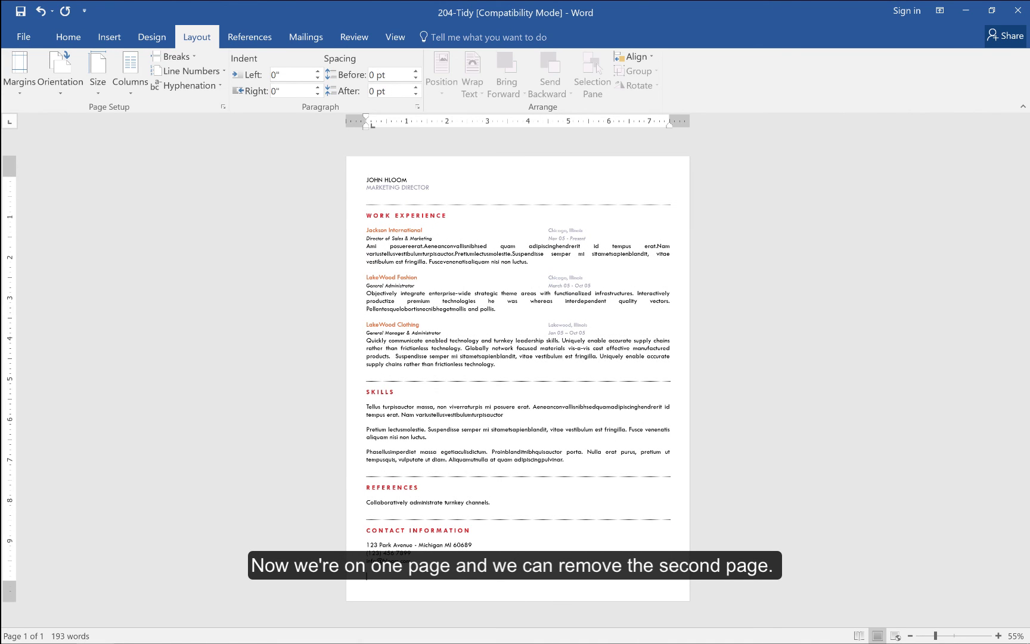